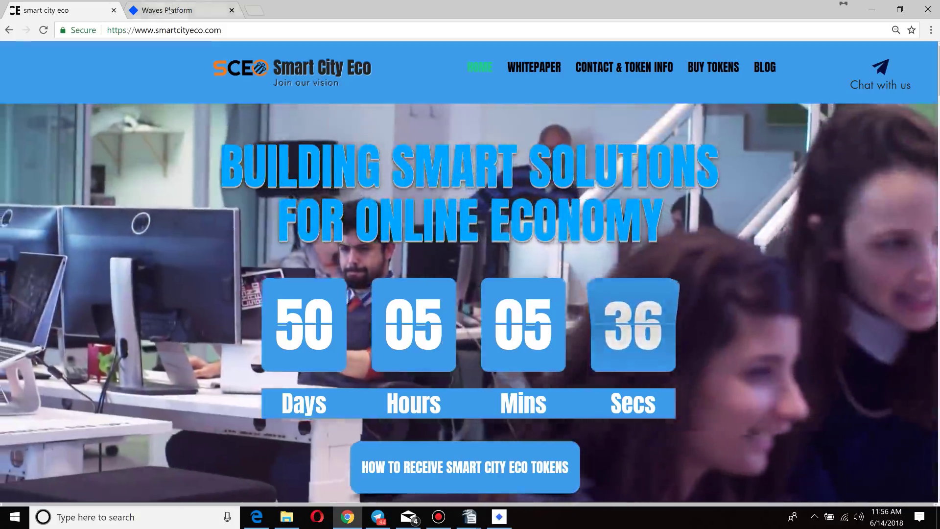
- Switch to the Waves Platform website tab beside the Smart City Eco site
click(167, 10)
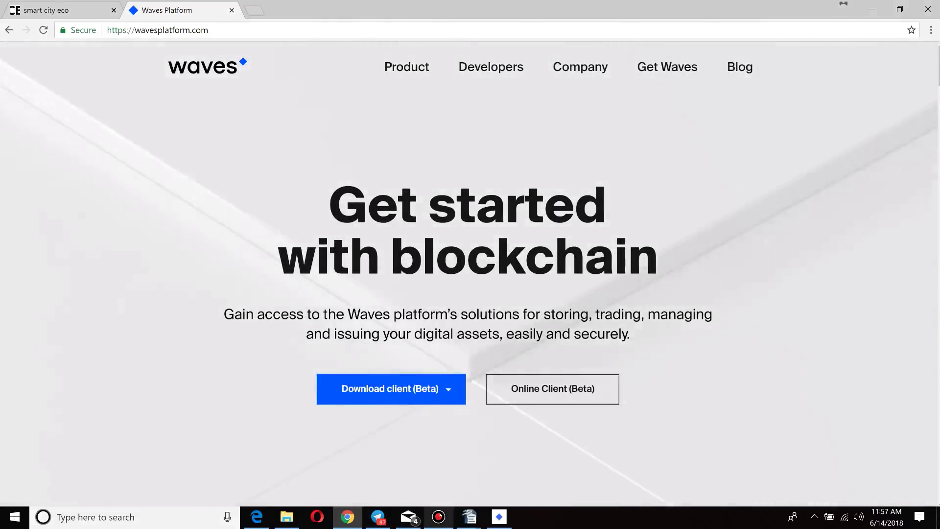
- Choose the Windows client download, then bring the Waves Client wallet to the front
click(391, 389)
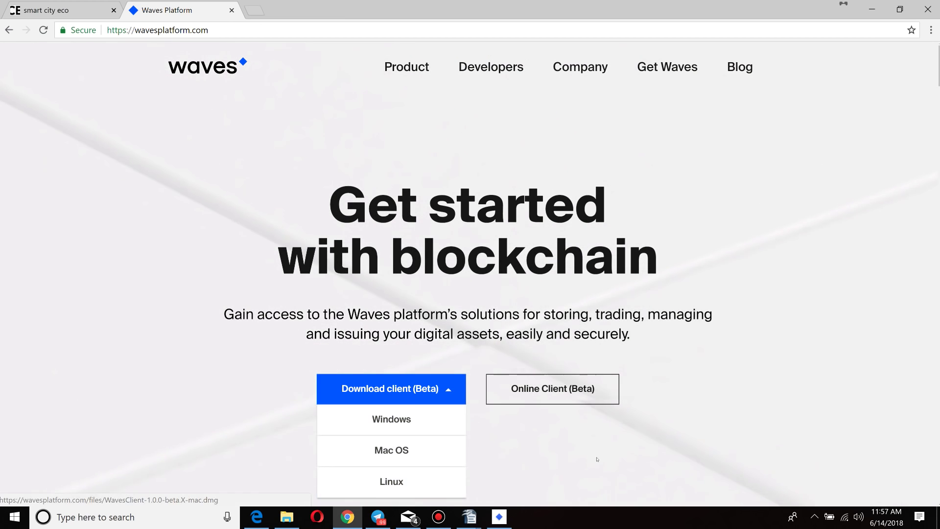
click(597, 459)
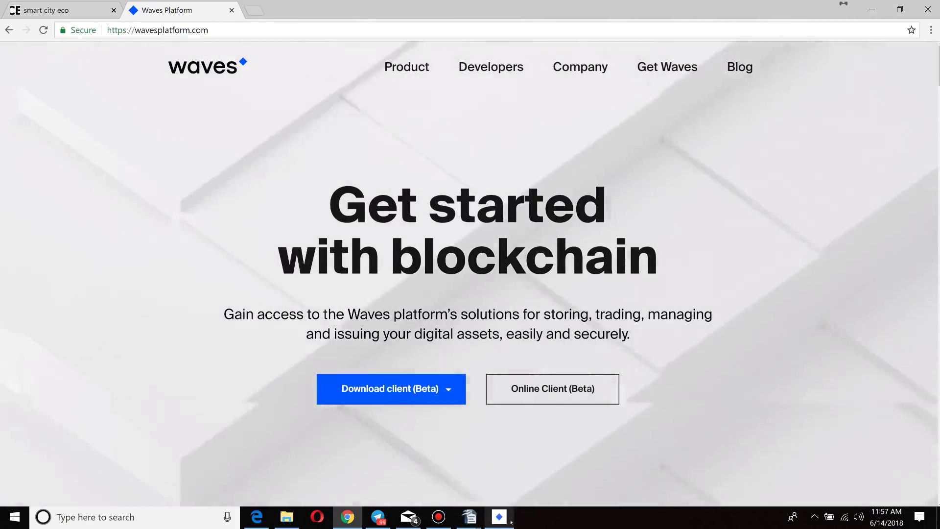
click(500, 518)
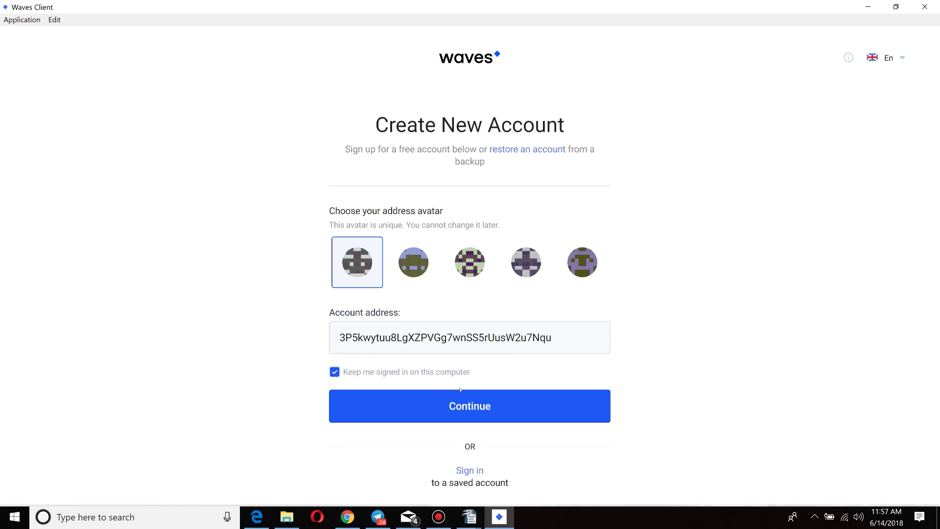
click(461, 407)
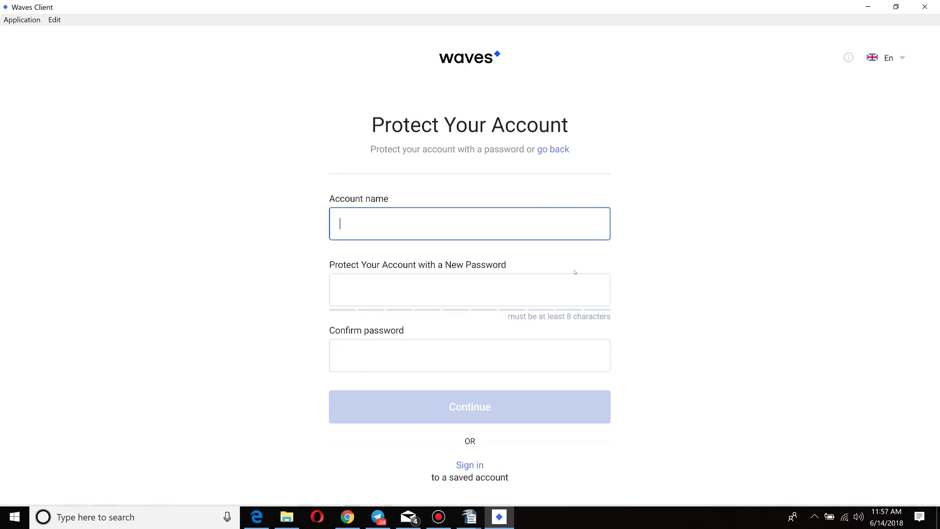
text(testa)
text(cciu)
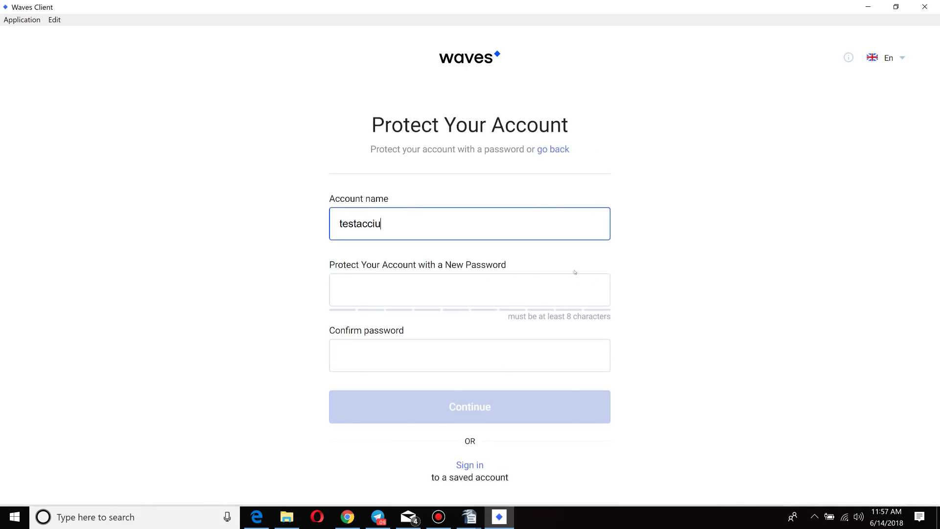
- Name the account testaccount, enter and confirm its password, and create it
key(BackSpace)
key(BackSpace)
key(BackSpace)
text(count)
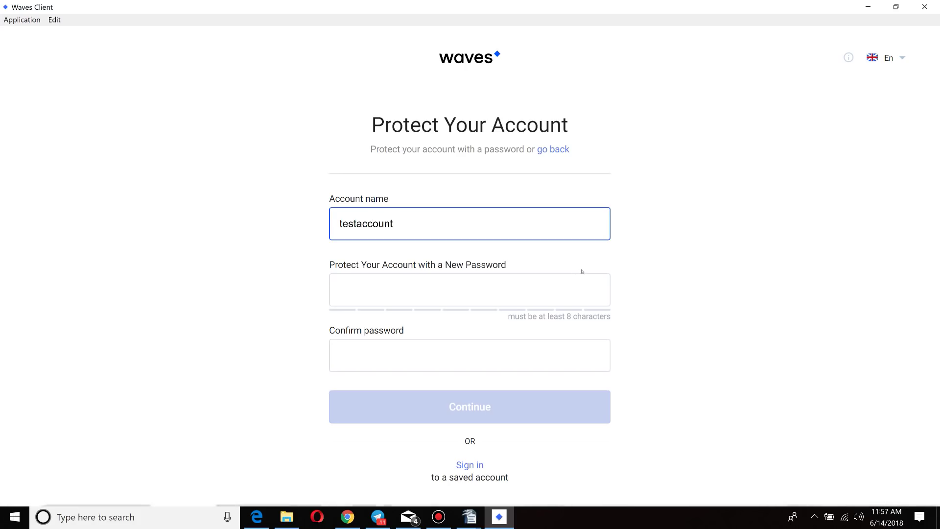
click(550, 294)
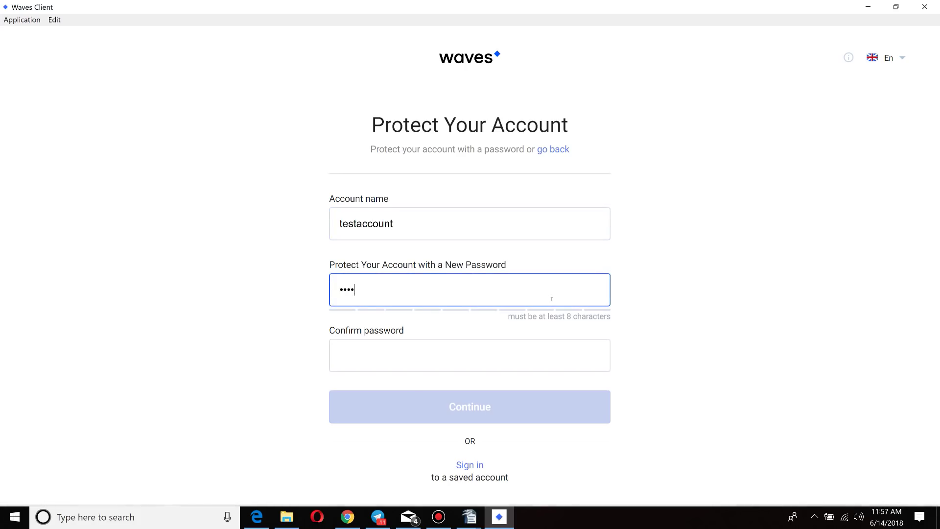
text(•••••••••••)
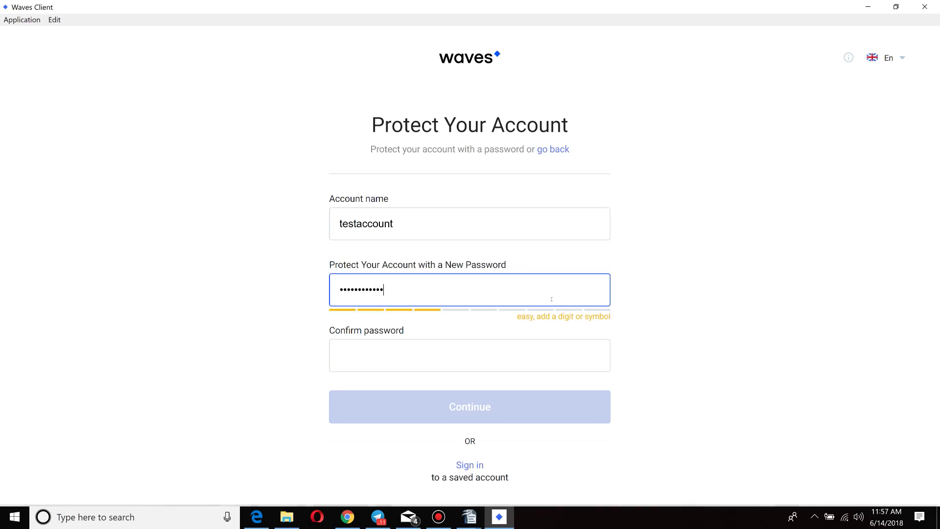
key(Tab)
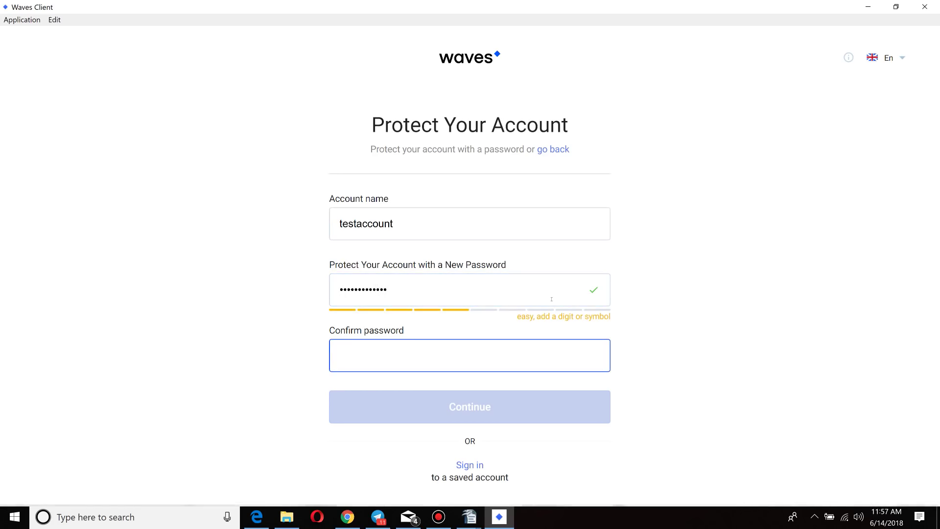
text(••••)
text(•••••)
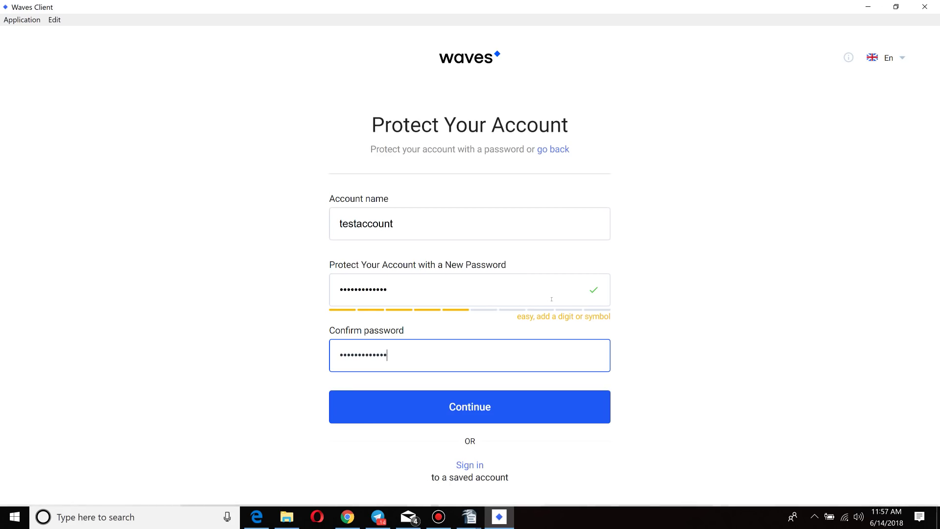
click(534, 412)
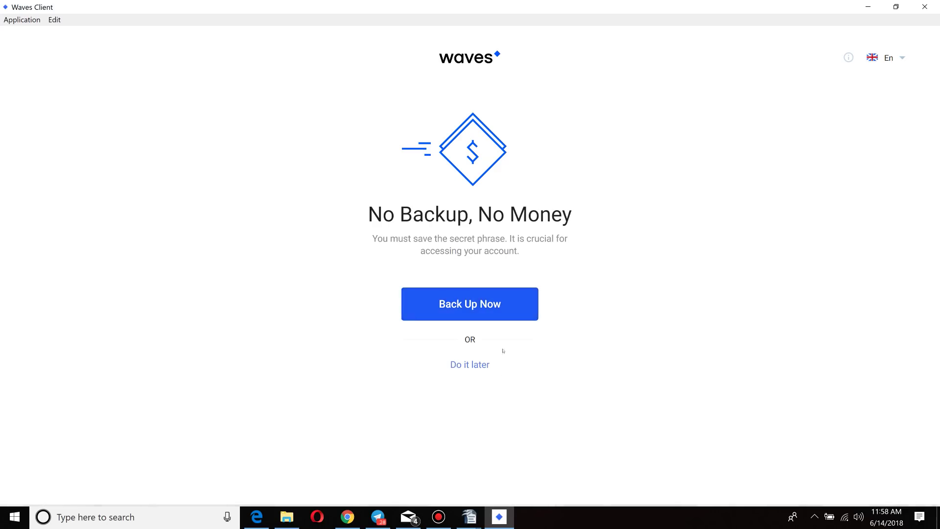
- Acknowledge the backup warning, reveal the 15-word phrase and copy it
click(511, 319)
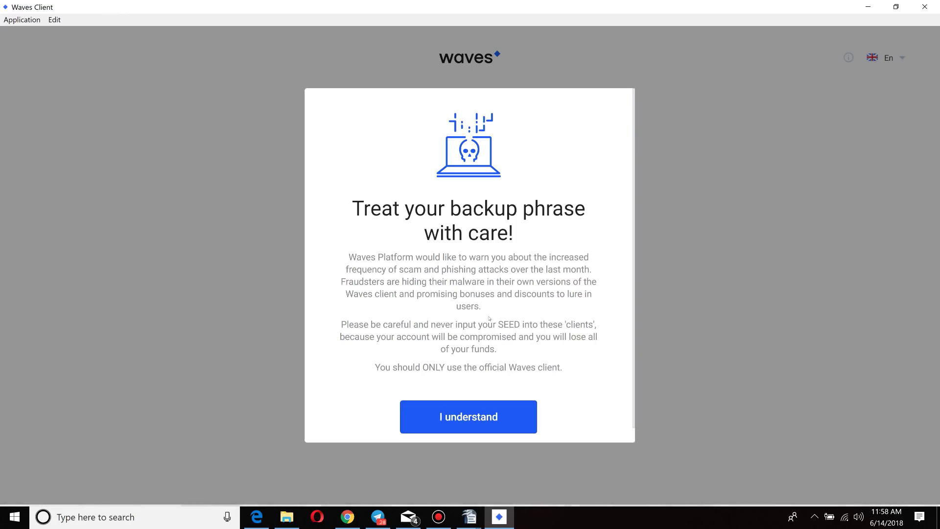
click(483, 417)
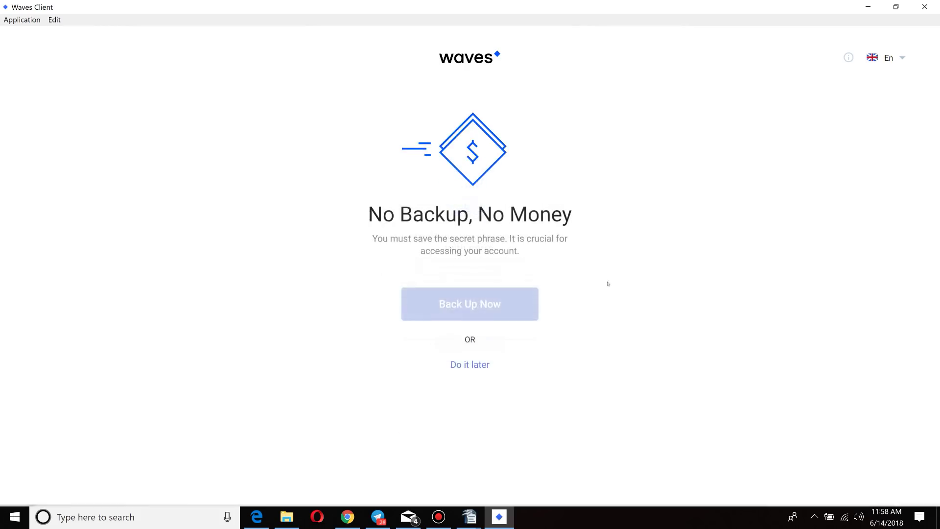
click(470, 304)
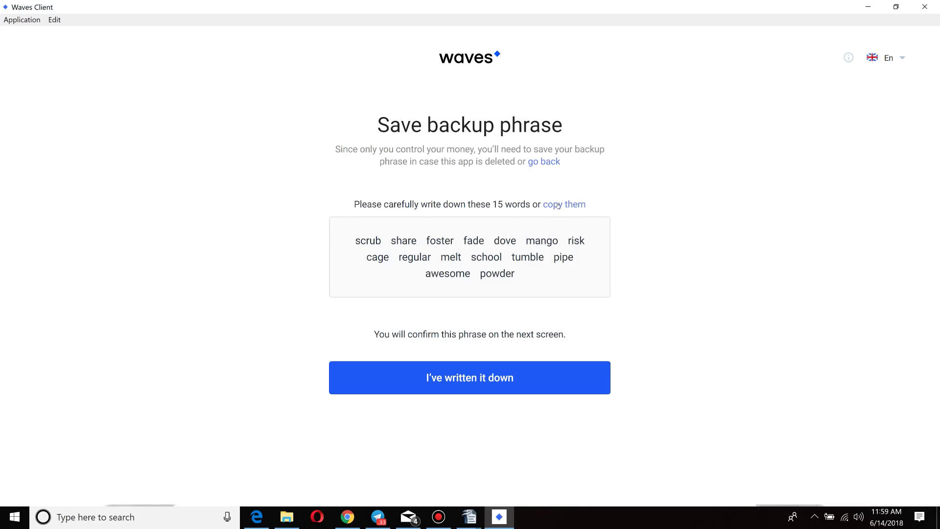
click(565, 205)
- Paste the backup phrase into the Writer document, then continue to Confirm Backup
key(alt+Tab)
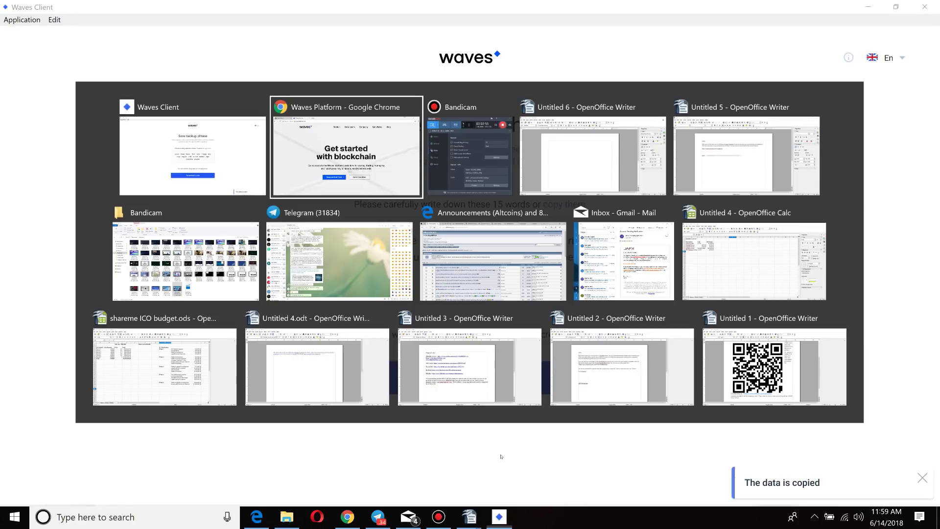
key(Tab)
key(ctrl+v)
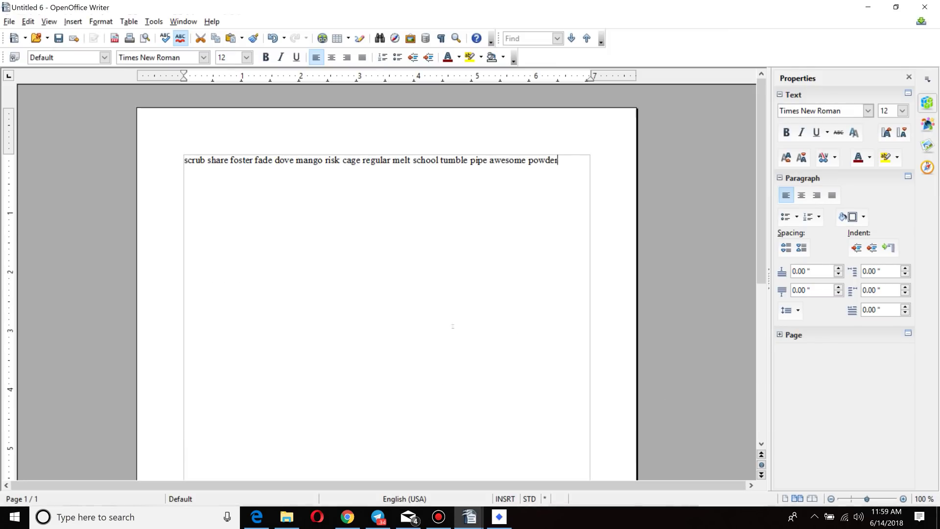
key(alt+Tab)
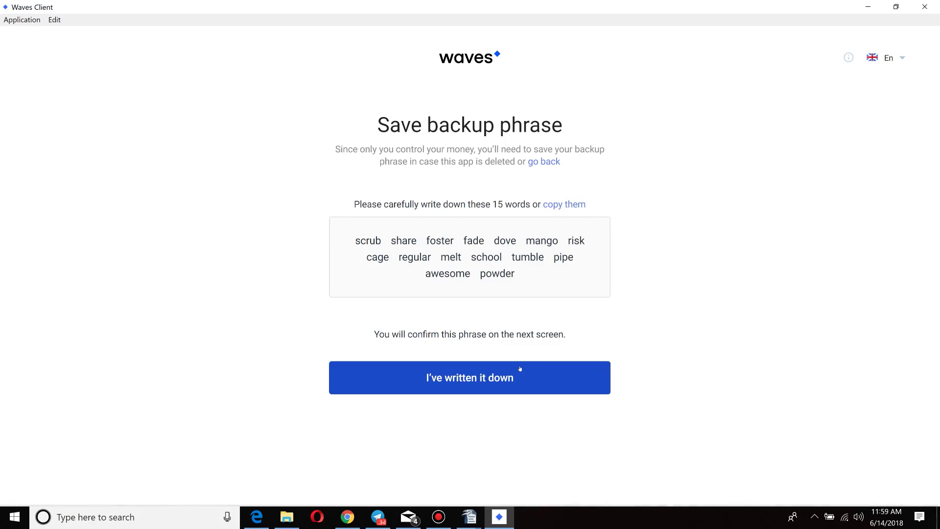
click(520, 369)
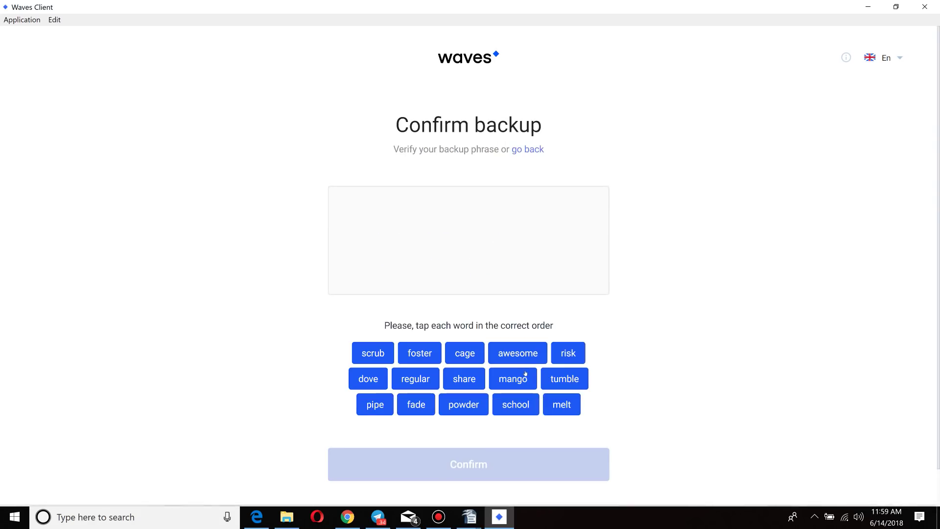
key(alt+Tab)
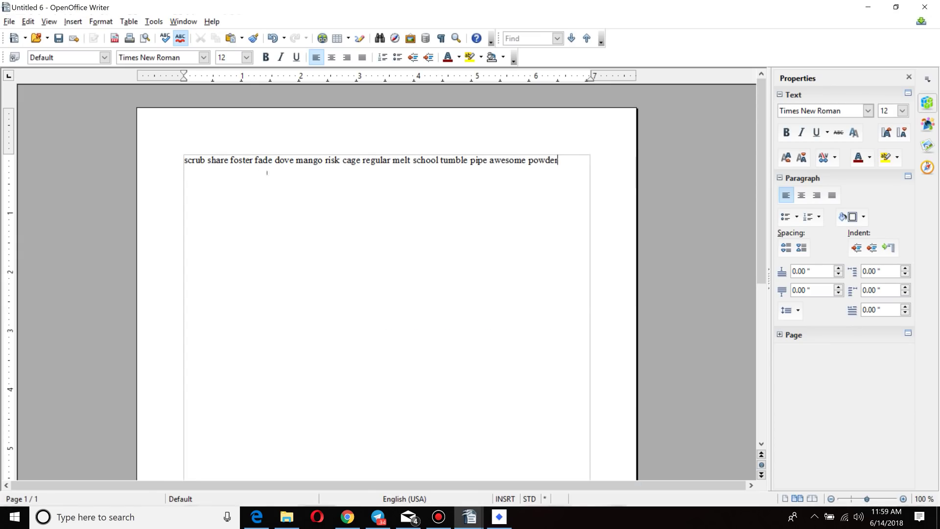
key(alt+Tab)
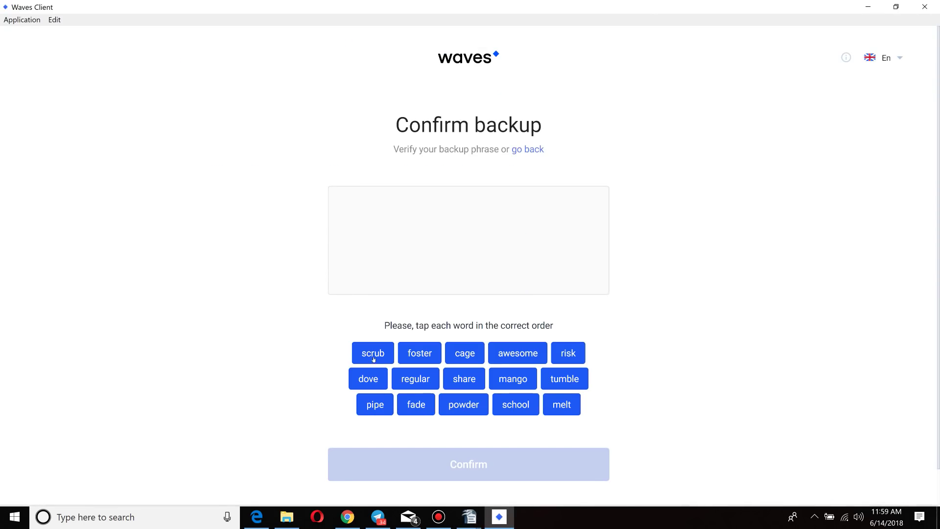
click(373, 353)
click(464, 378)
click(420, 353)
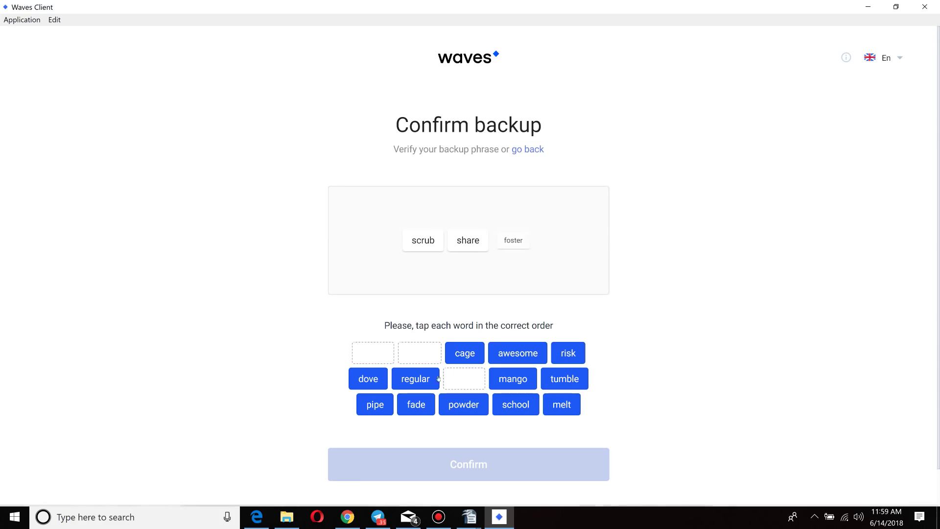
click(417, 404)
click(368, 378)
key(alt+Tab)
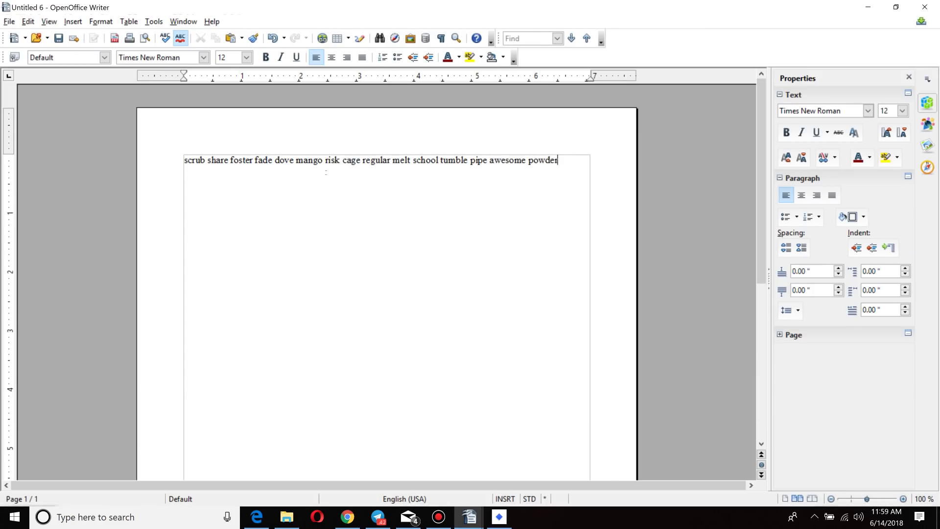
key(alt+Tab)
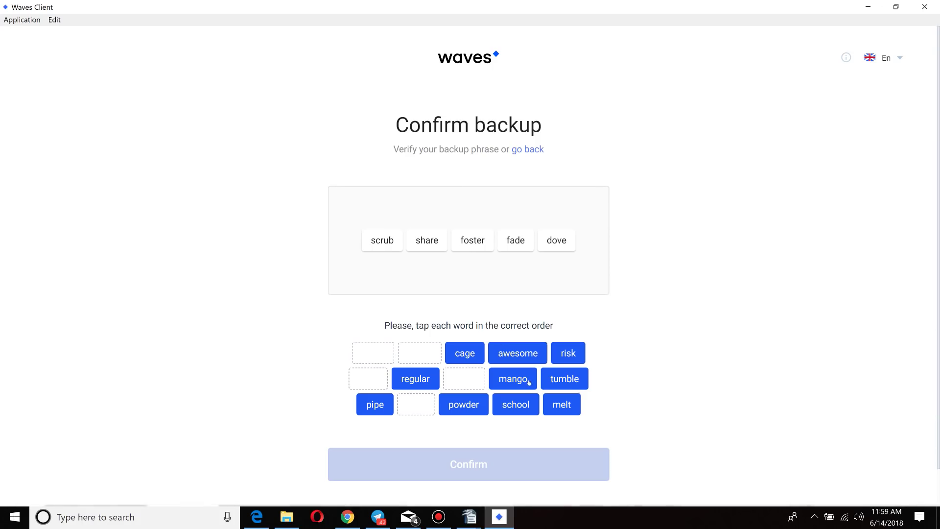
click(513, 378)
click(573, 359)
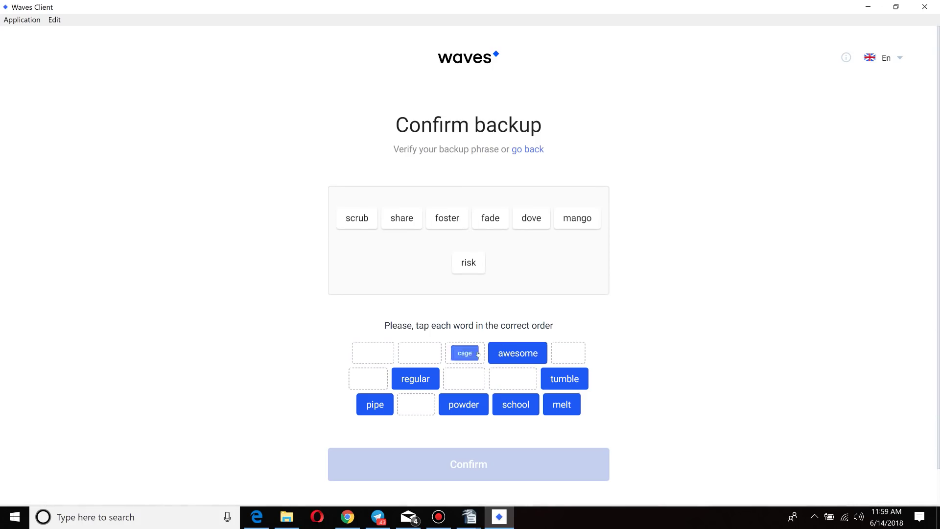
click(470, 354)
click(416, 379)
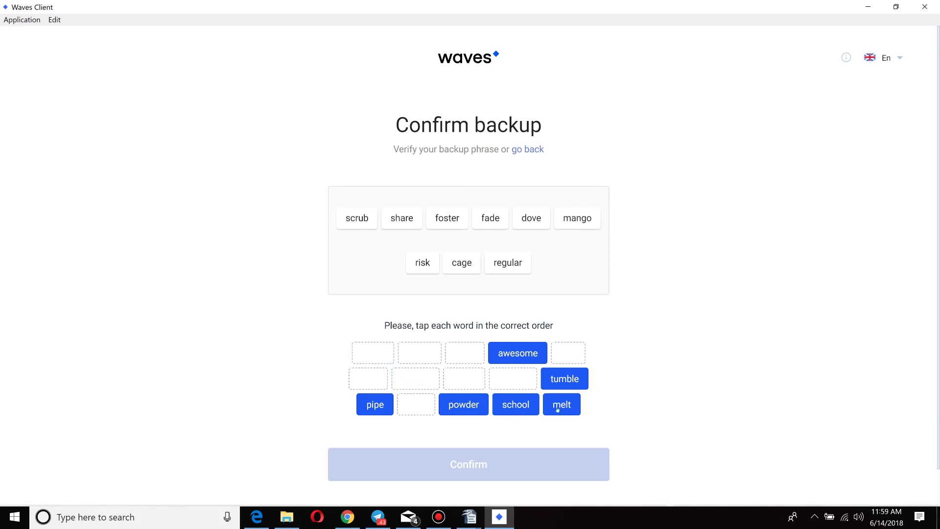
click(562, 404)
key(alt+Tab)
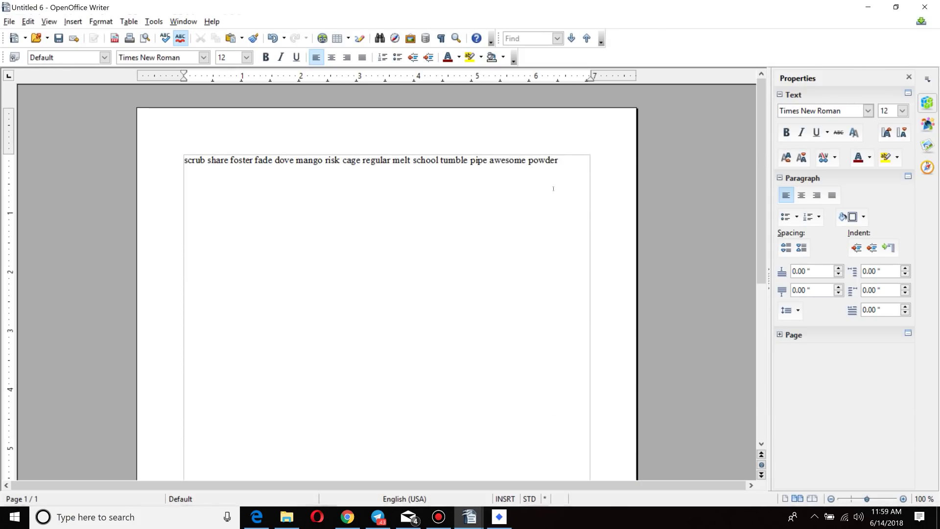
key(alt+Tab)
click(514, 403)
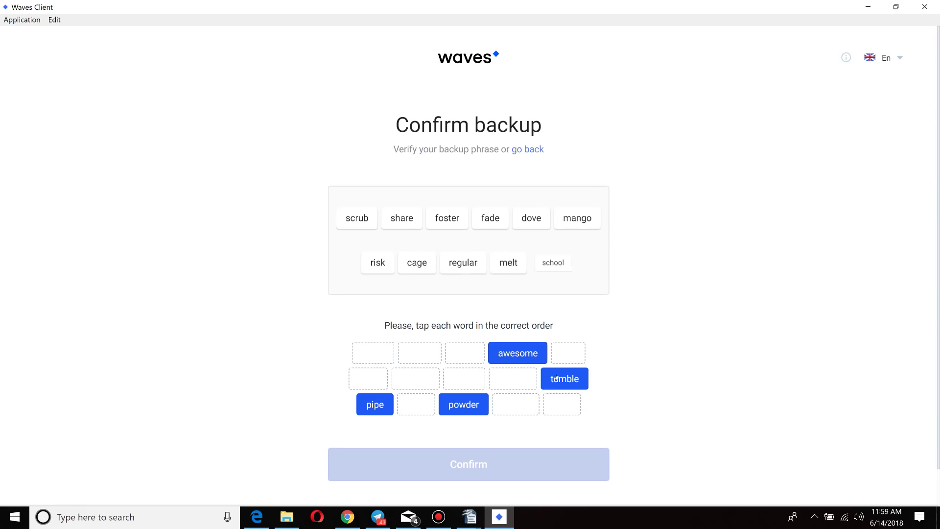
click(555, 378)
click(375, 405)
click(518, 353)
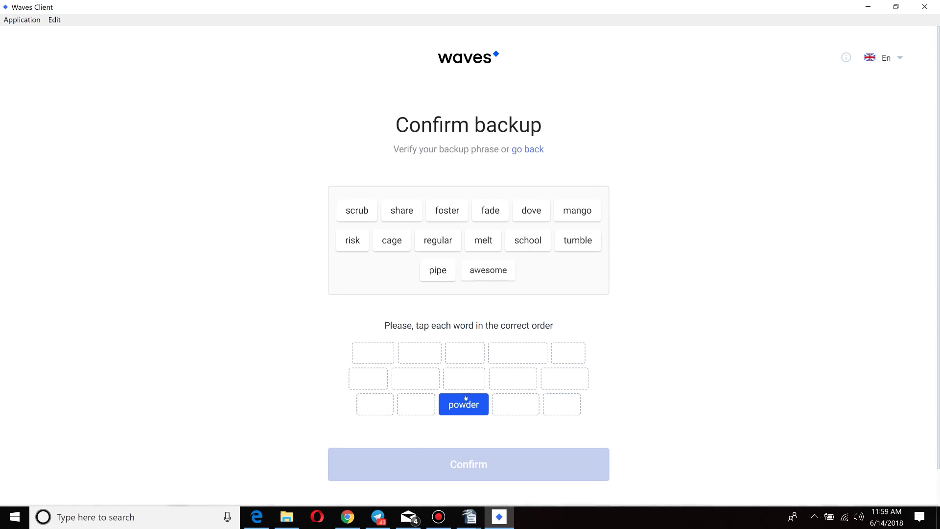
click(464, 405)
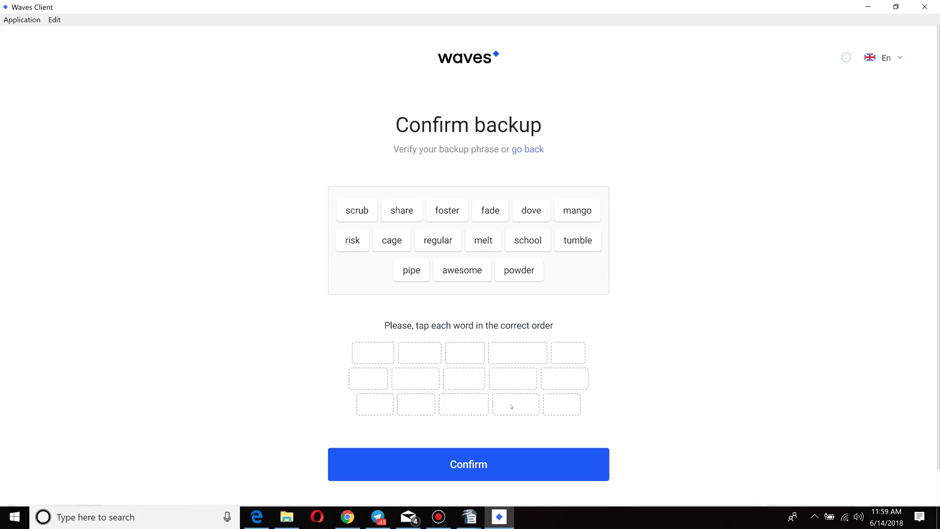
click(442, 463)
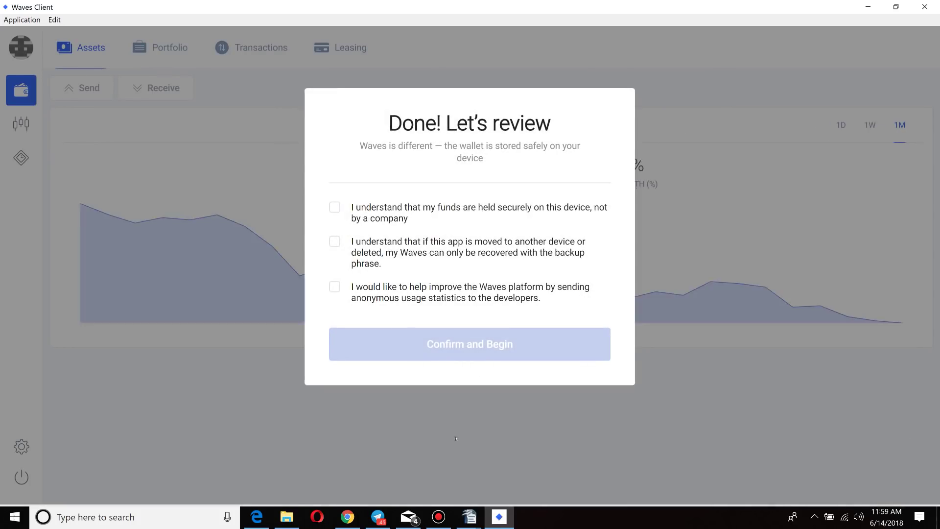
- Acknowledge device-held funds and backup-phrase recovery, then finish with Confirm and Begin
click(382, 213)
click(387, 251)
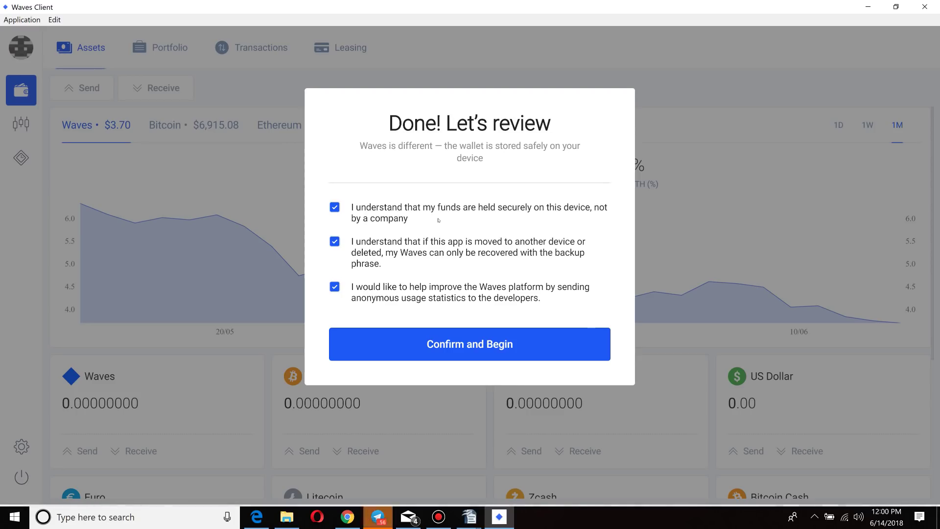
click(470, 344)
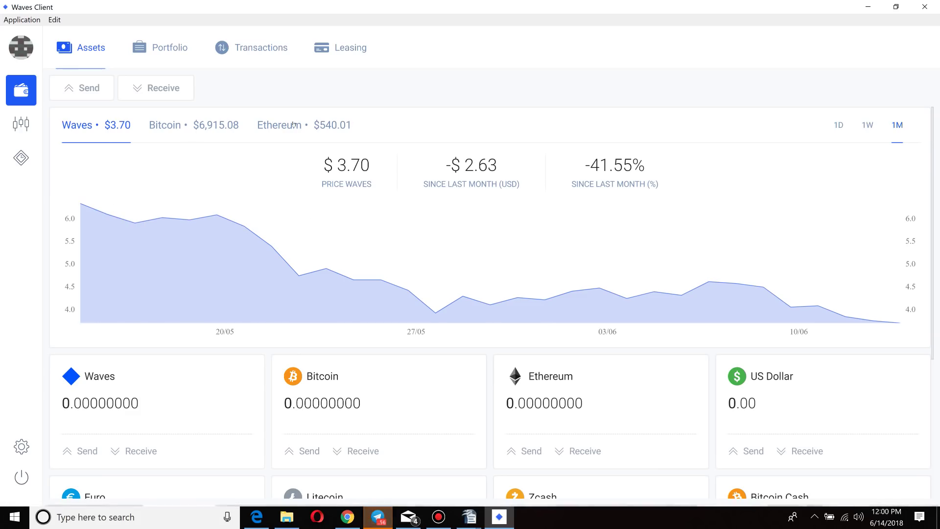
- View the Bitcoin and Ethereum price charts, then open the DEX WAVES/BTC view
click(204, 131)
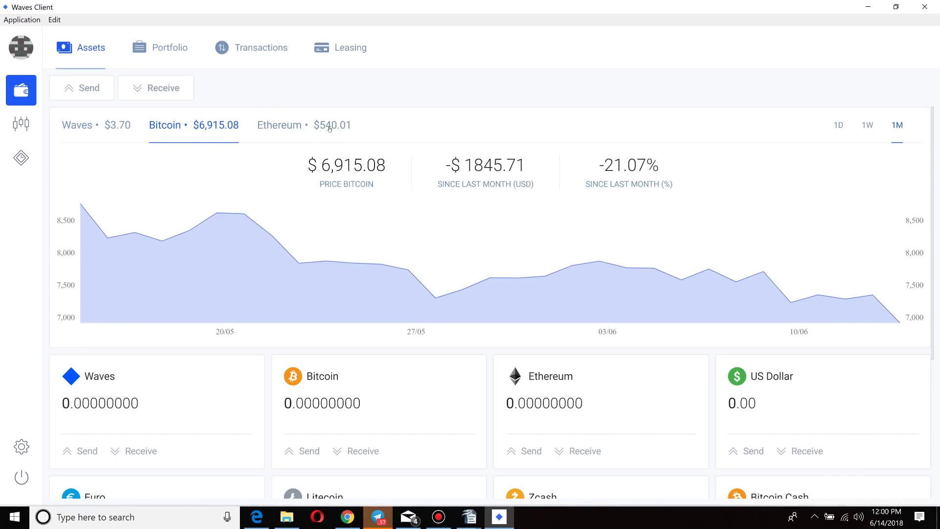
click(306, 124)
click(177, 125)
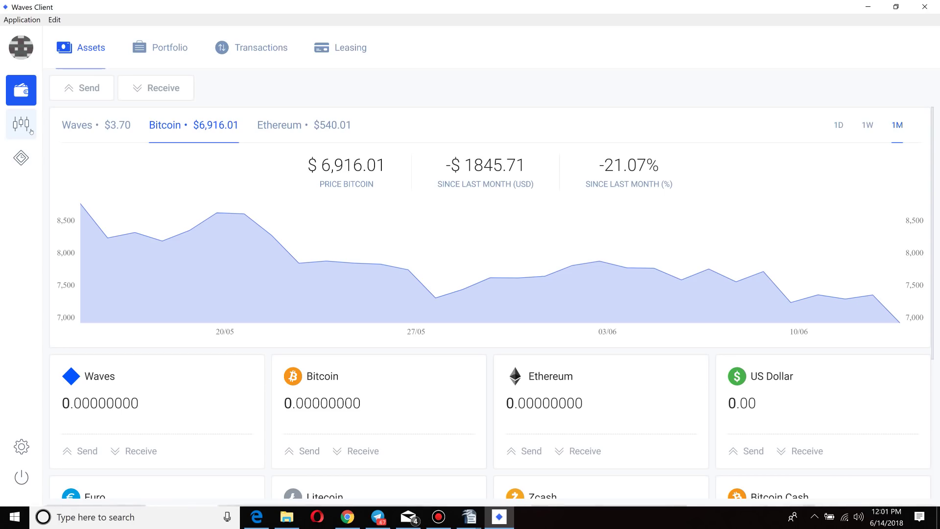
click(22, 125)
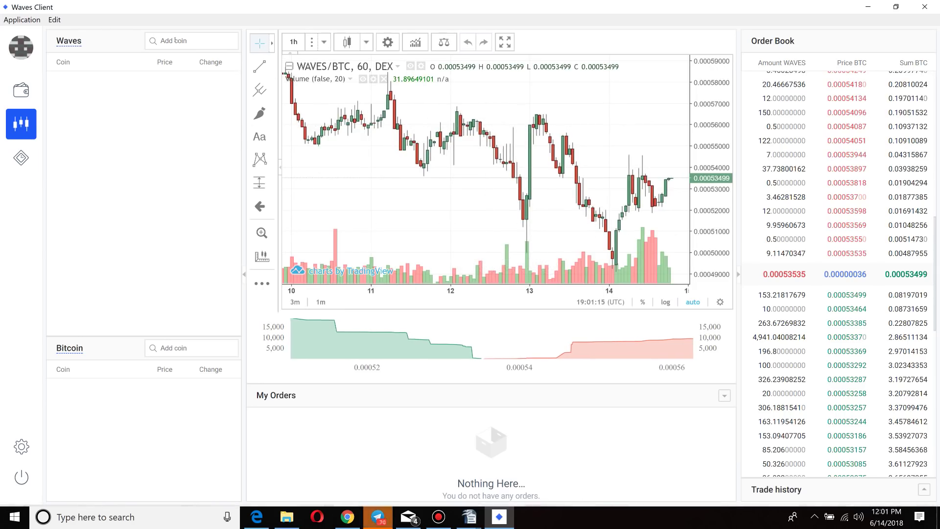
- Search for smart city and add Smart City Eco as the WAVES pair
click(201, 43)
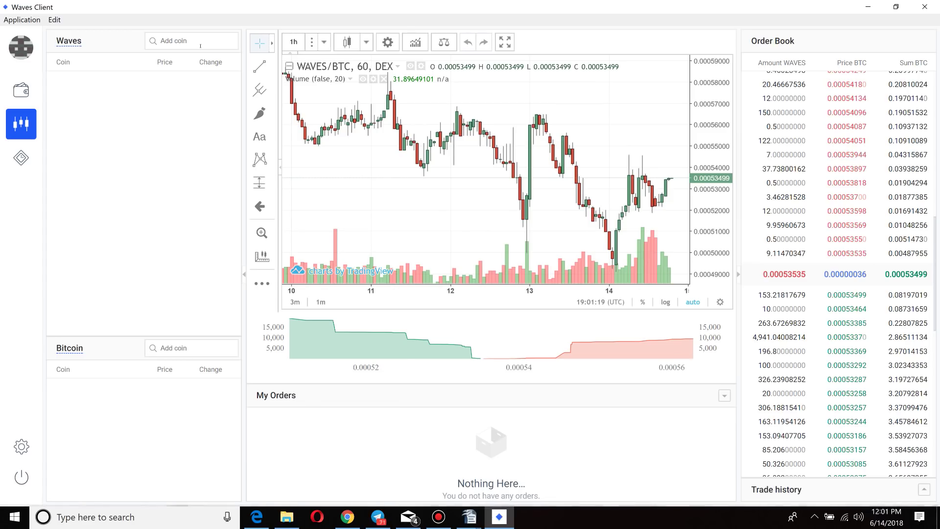
text(smart)
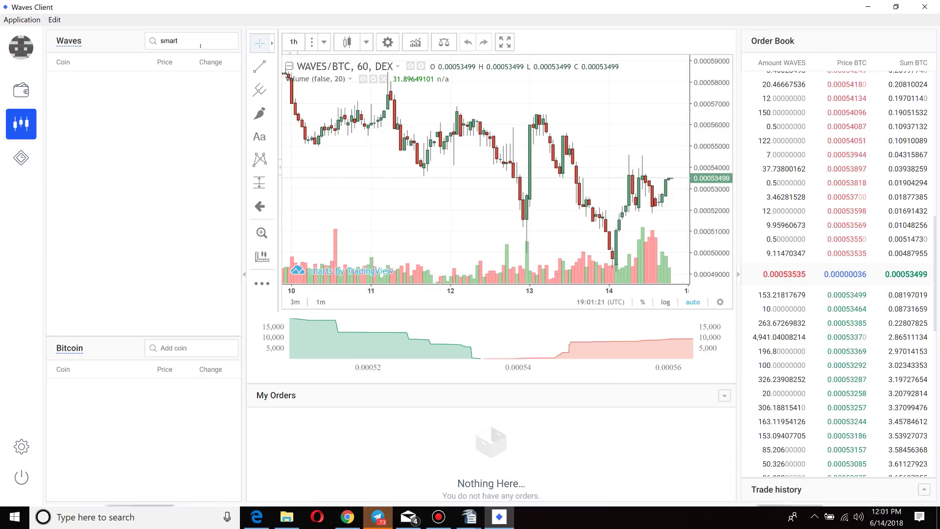
text( city)
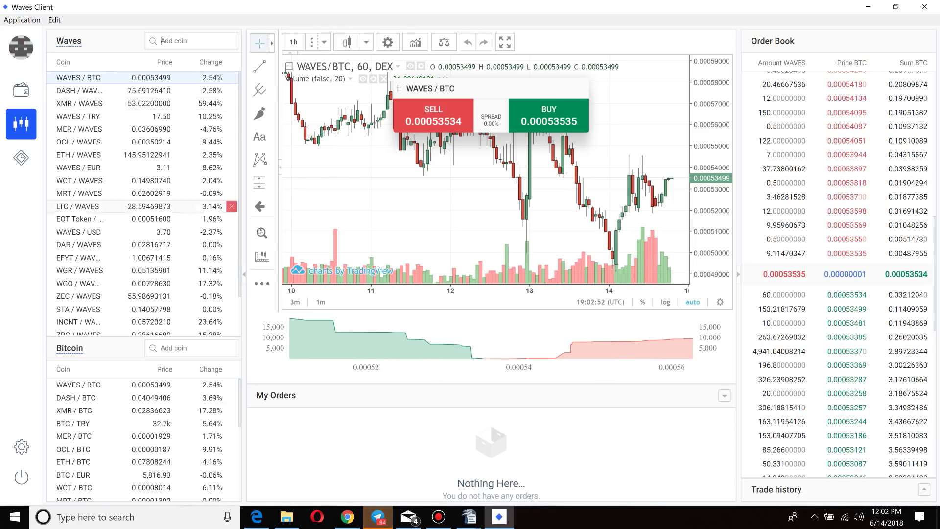
mouse_move(122, 77)
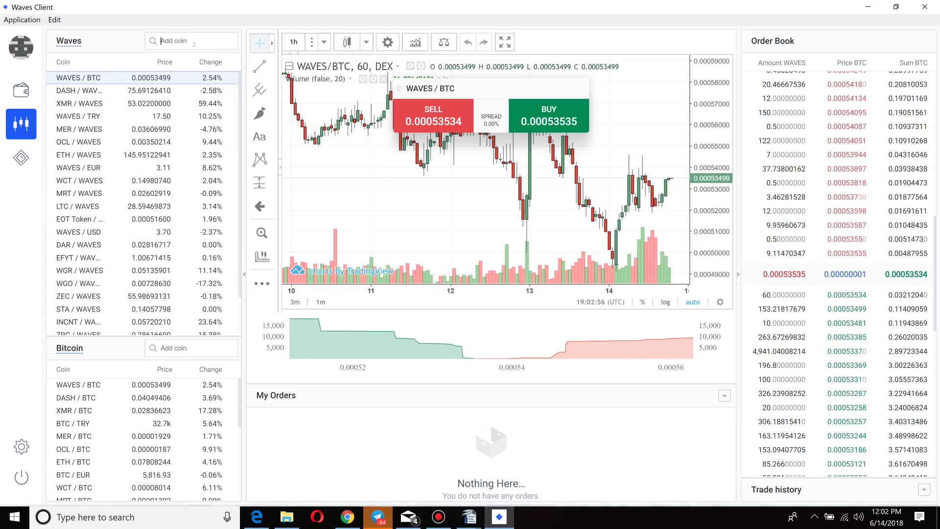
text(sma)
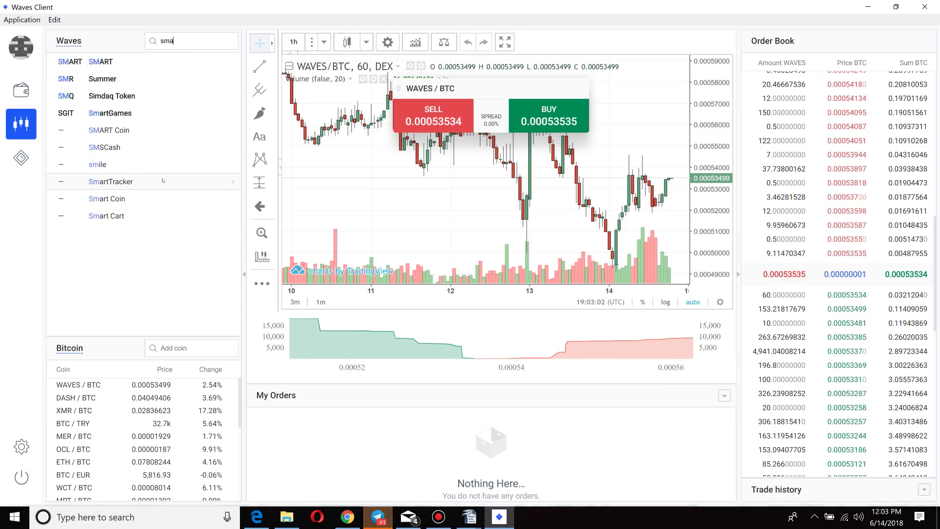
text(rt city)
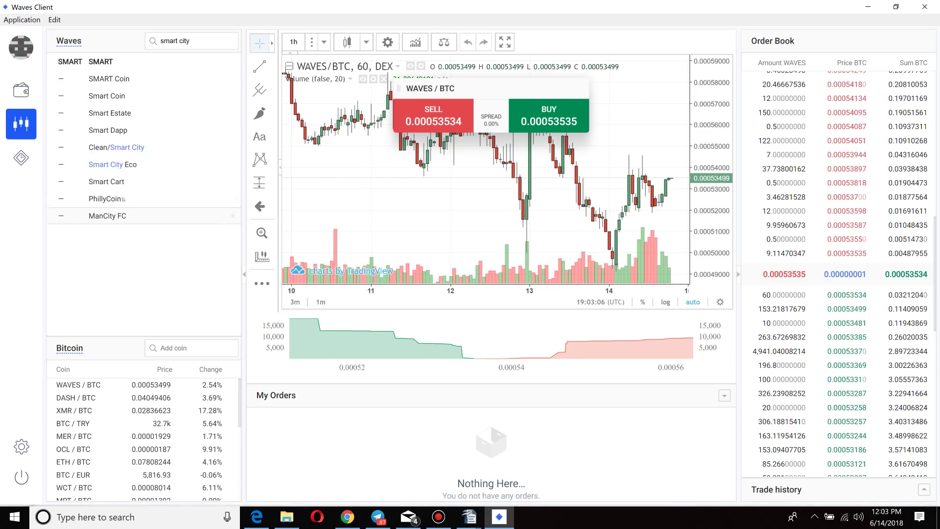
click(107, 164)
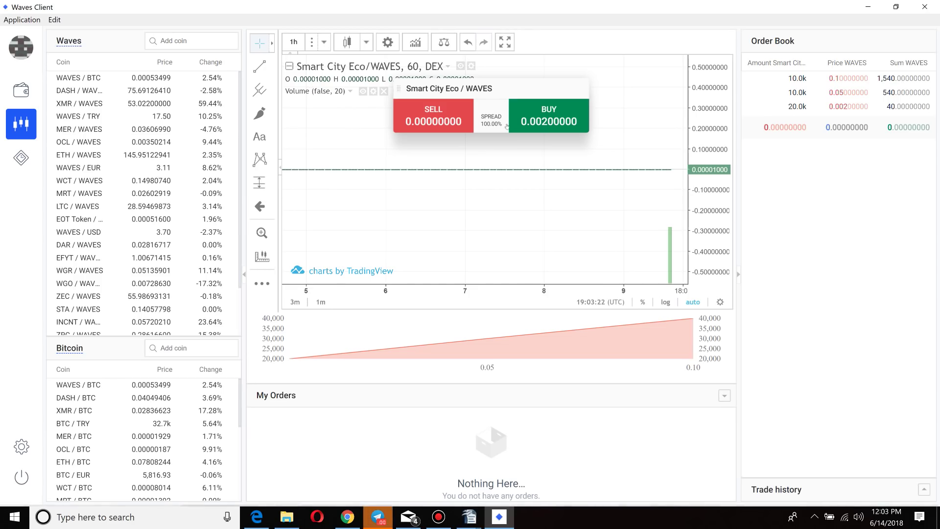
- Toggle the Smart City Eco order form between buy and sell, close it, return to Assets
click(547, 119)
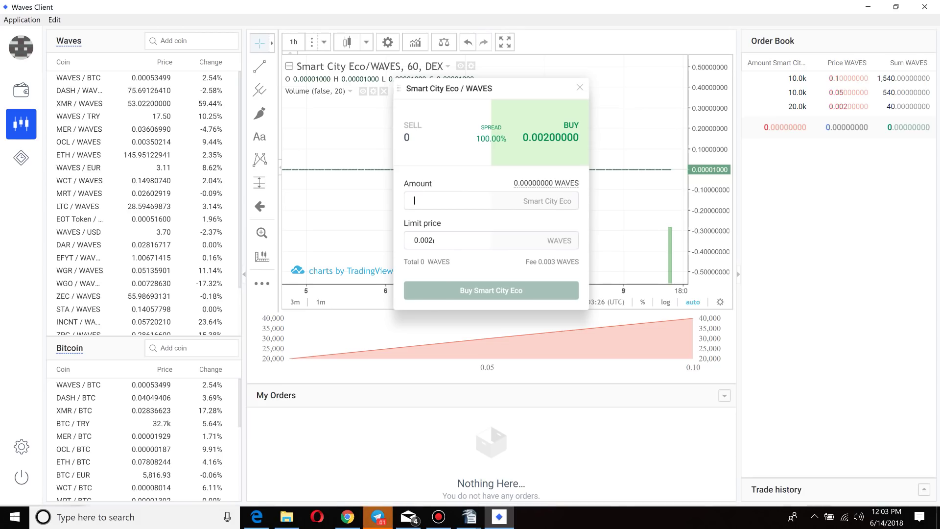
click(445, 132)
click(451, 133)
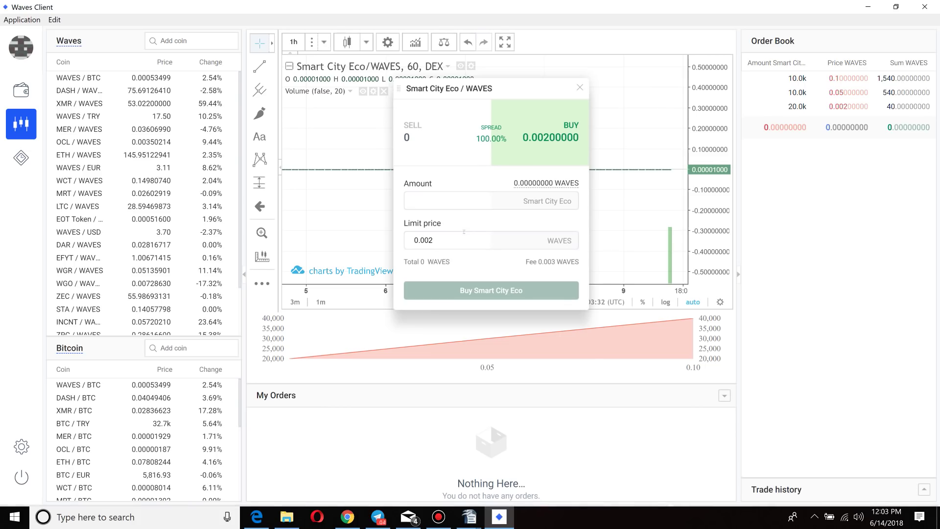
click(441, 132)
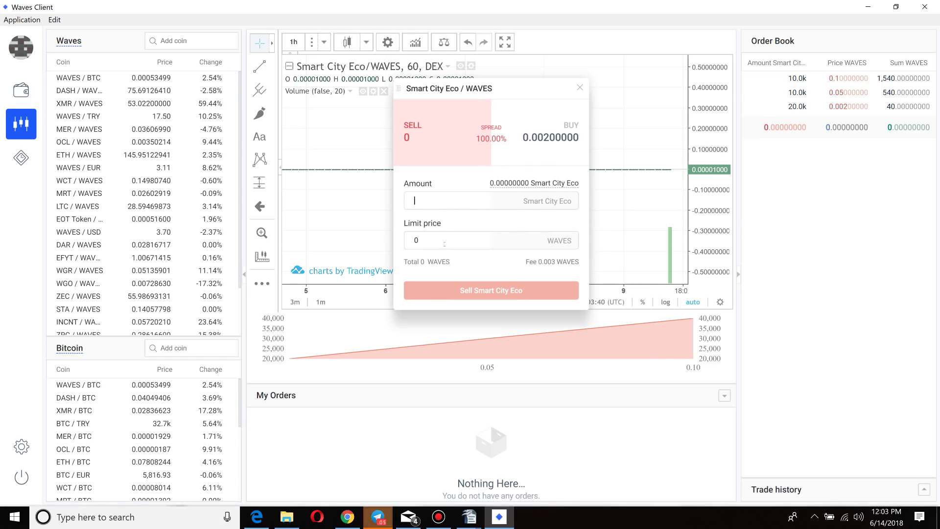
click(563, 132)
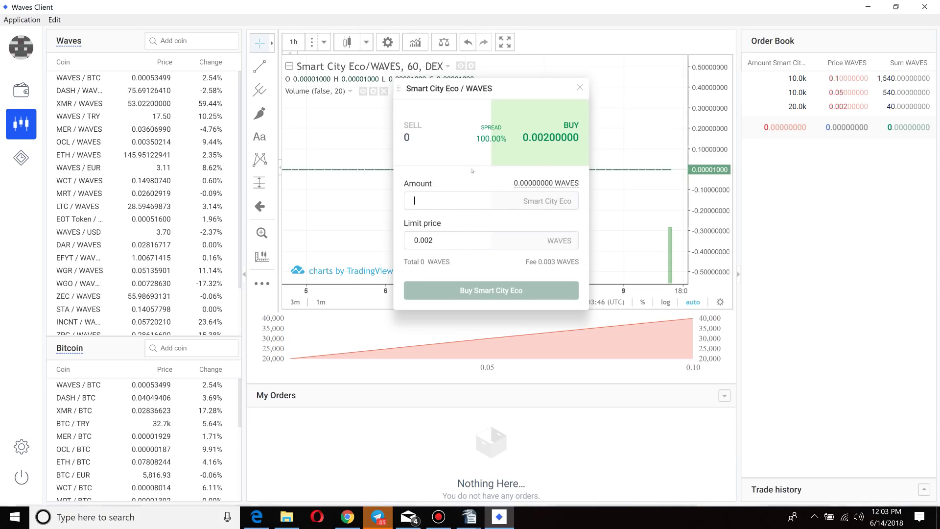
click(441, 133)
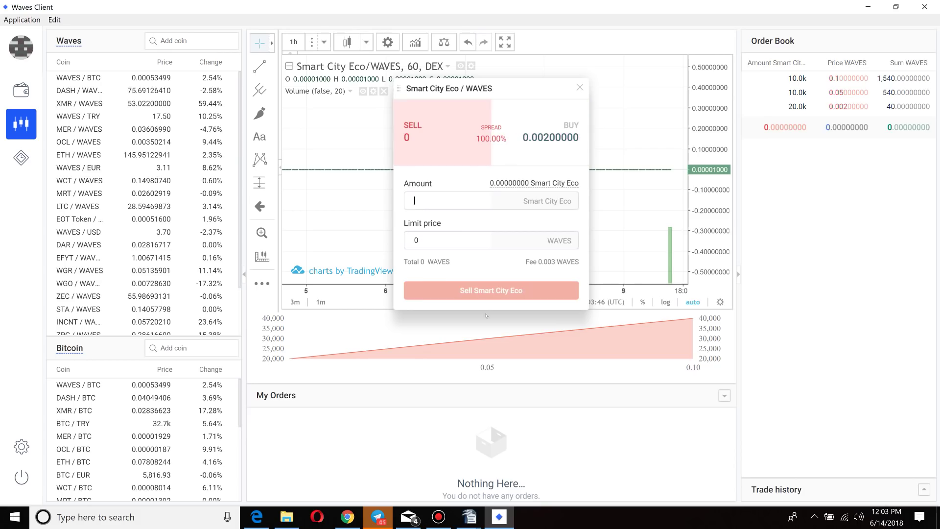
click(580, 87)
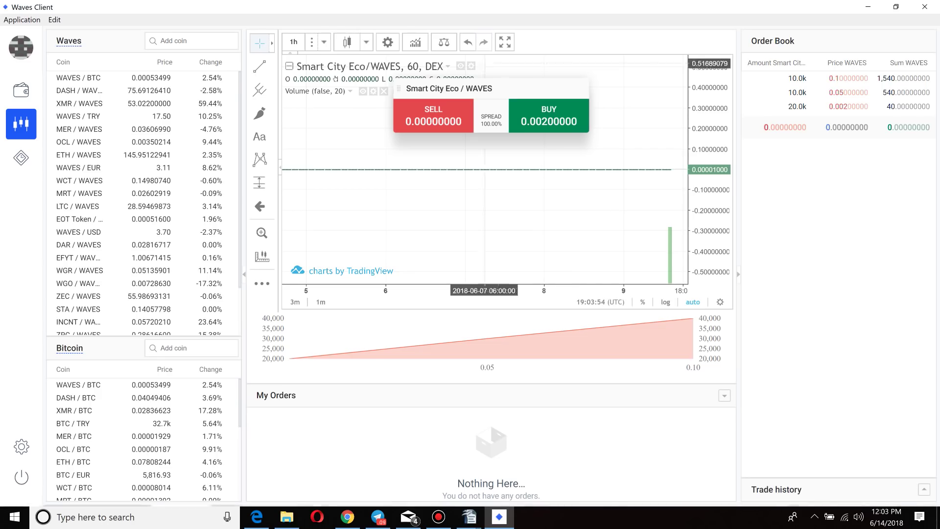
click(20, 90)
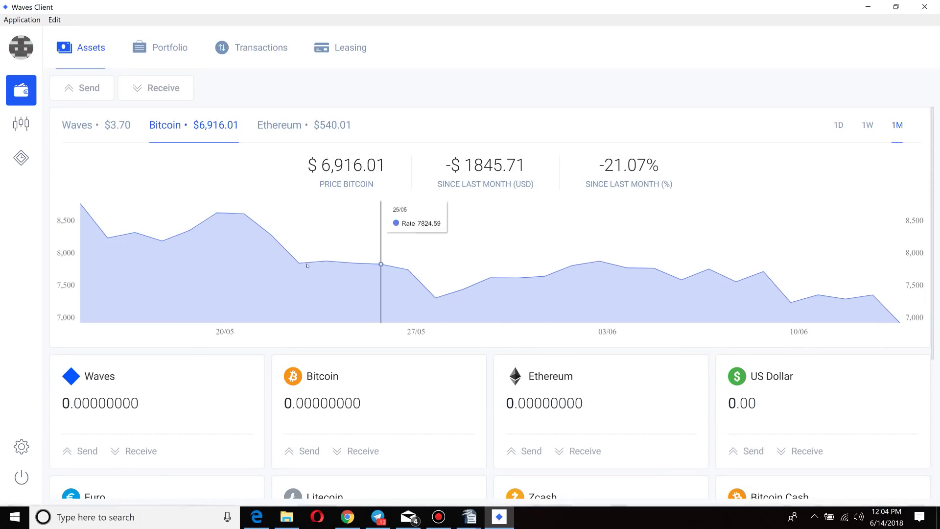
- Switch from DEX to the wallet and back to reload the Smart City Eco/WAVES chart
click(20, 124)
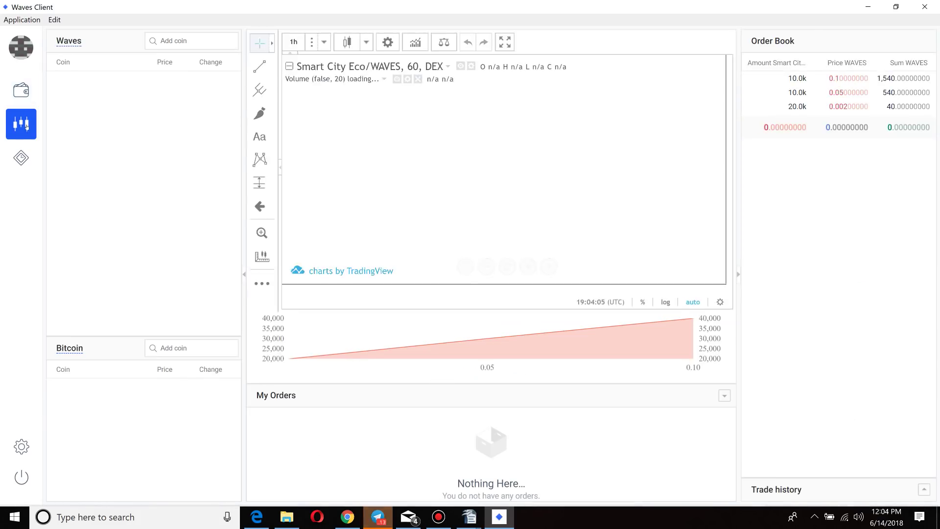
click(22, 89)
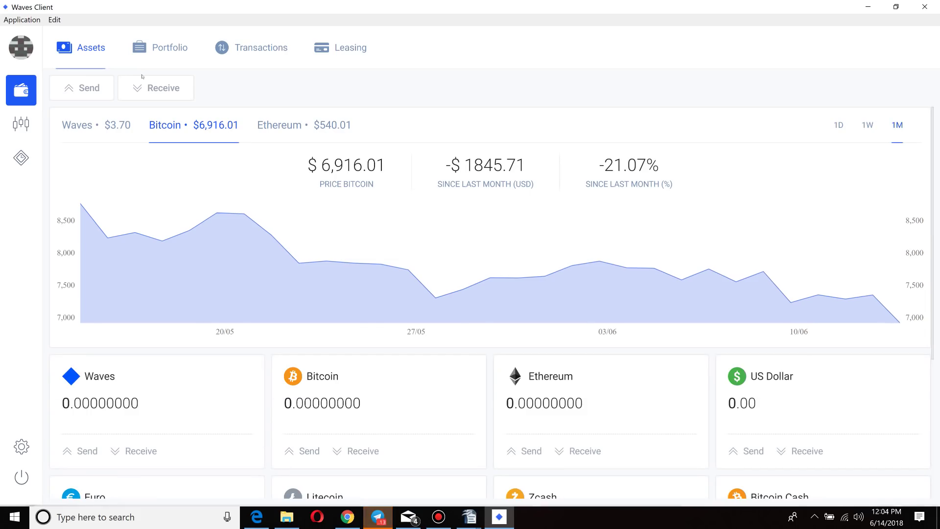
click(21, 123)
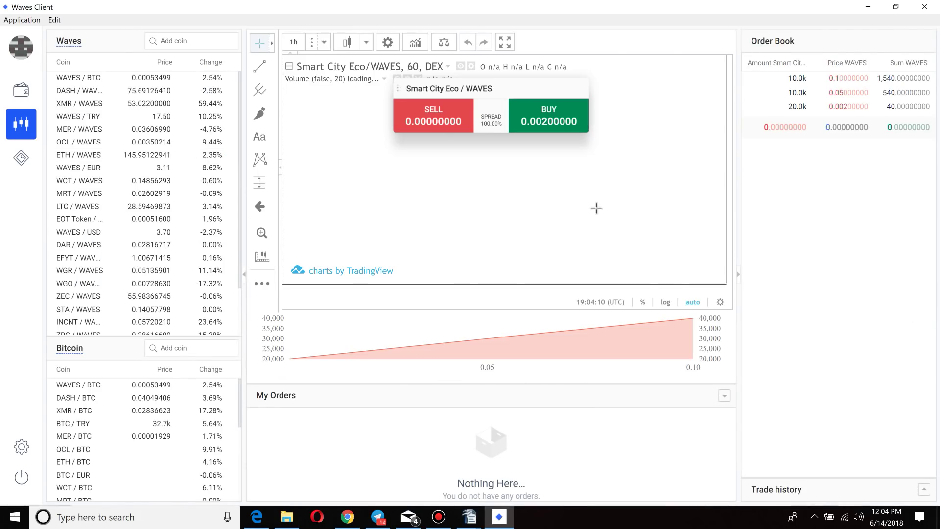